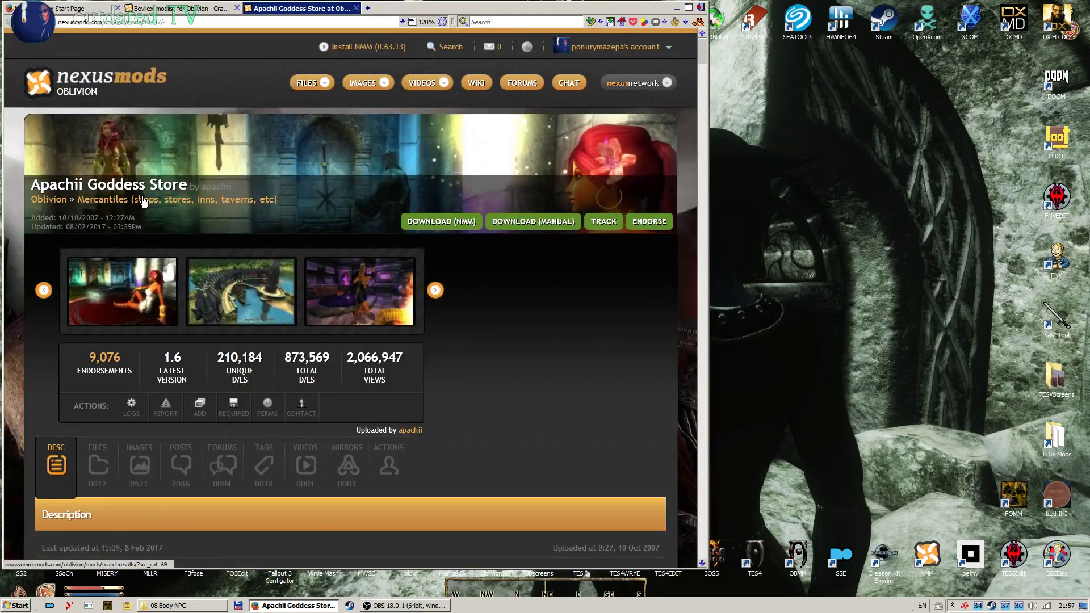
{"action": "left_click", "coordinate": [435, 291]}
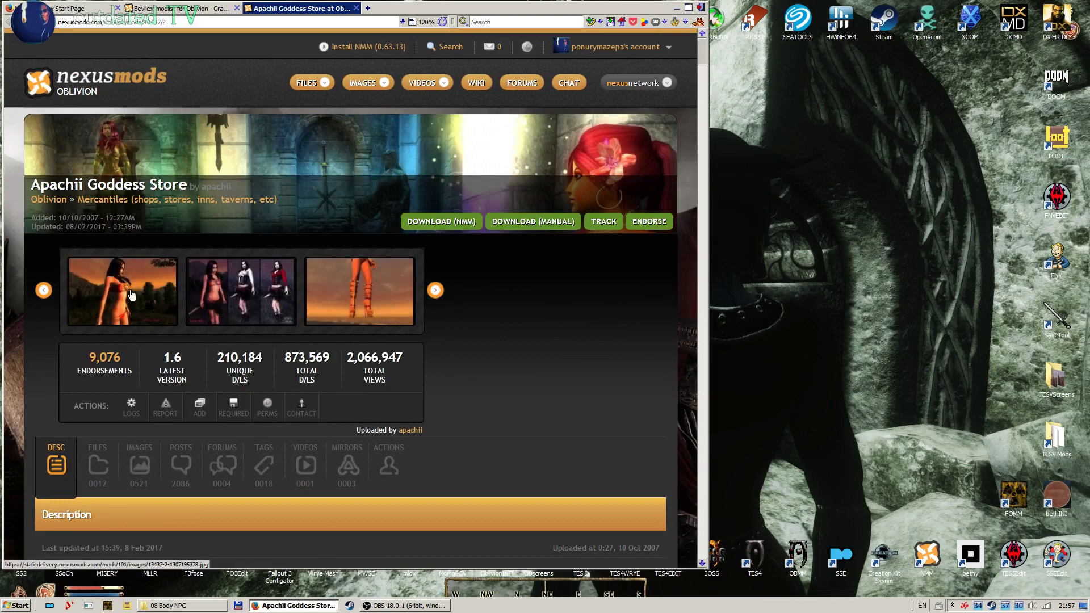
{"action": "left_click", "coordinate": [438, 290]}
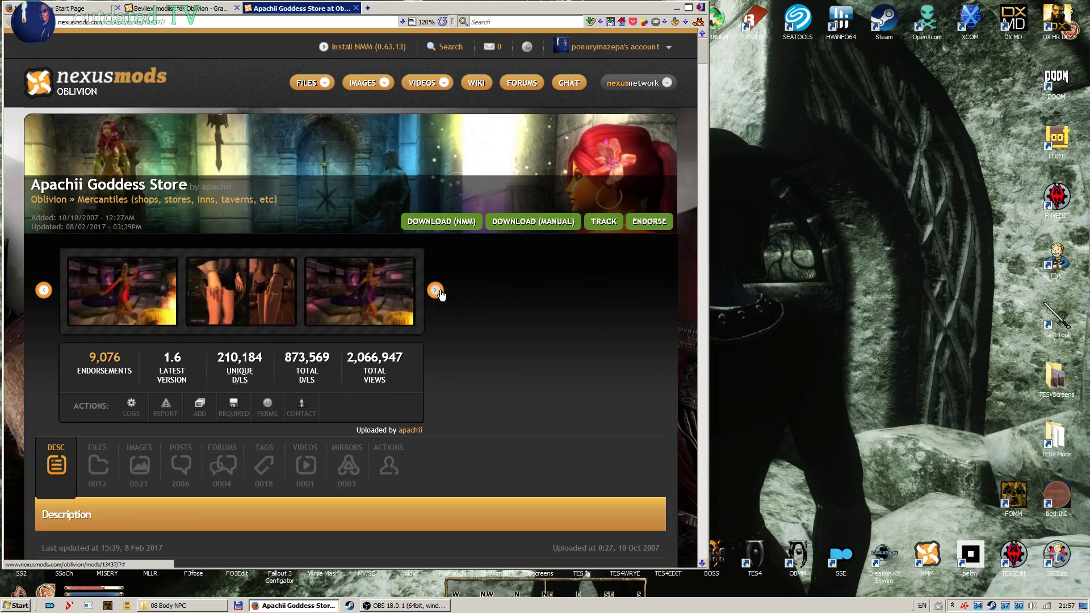
{"action": "left_click", "coordinate": [438, 290]}
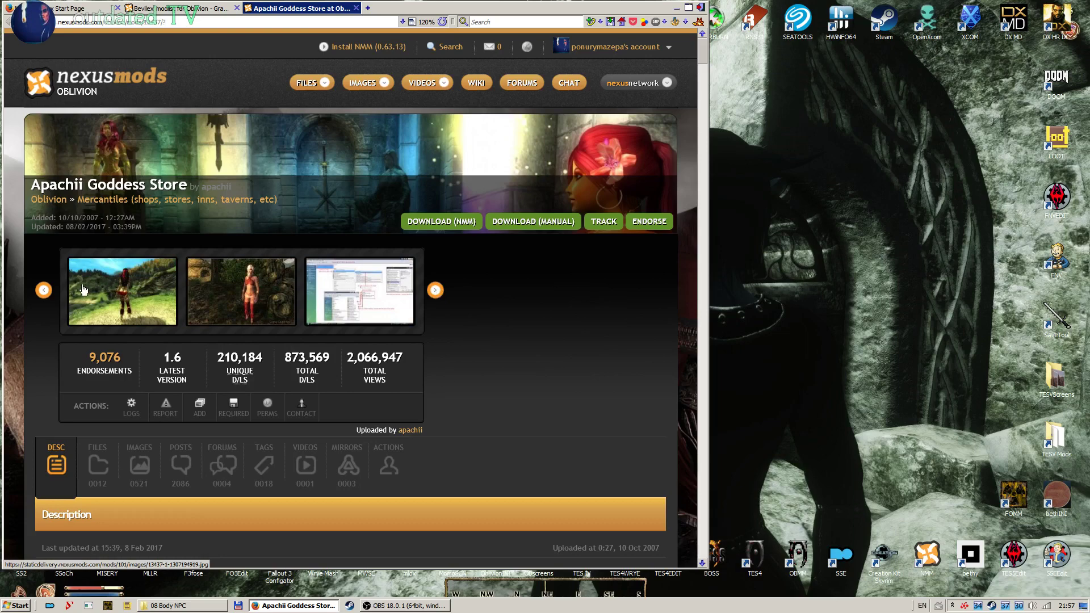
{"action": "left_click", "coordinate": [43, 291]}
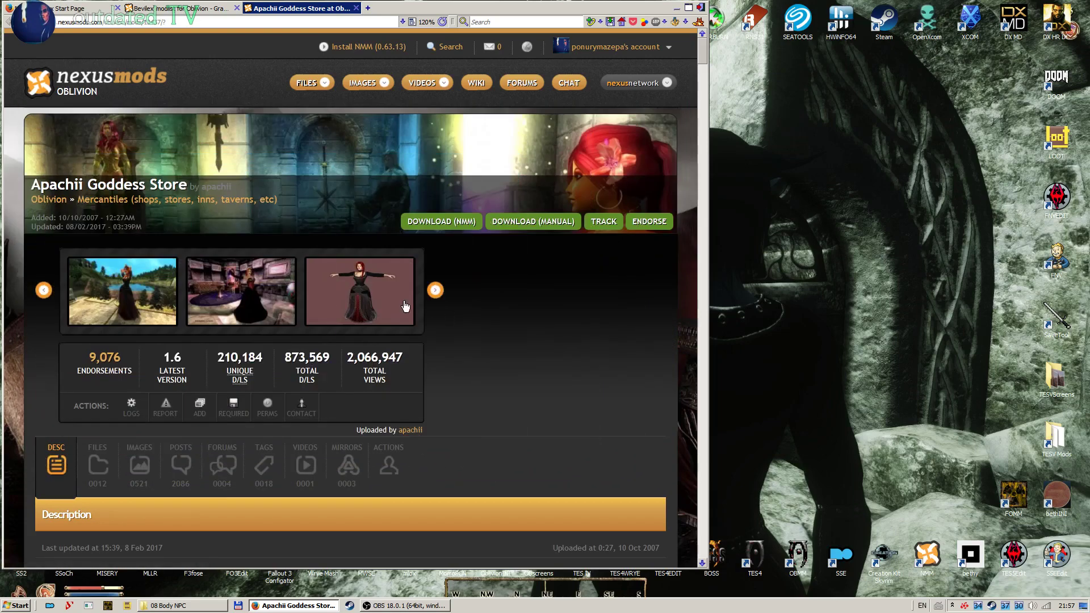
{"action": "scroll", "coordinate": [560, 375], "scroll_direction": "down", "scroll_amount": 3}
{"action": "scroll", "coordinate": [545, 348], "scroll_direction": "down", "scroll_amount": 4}
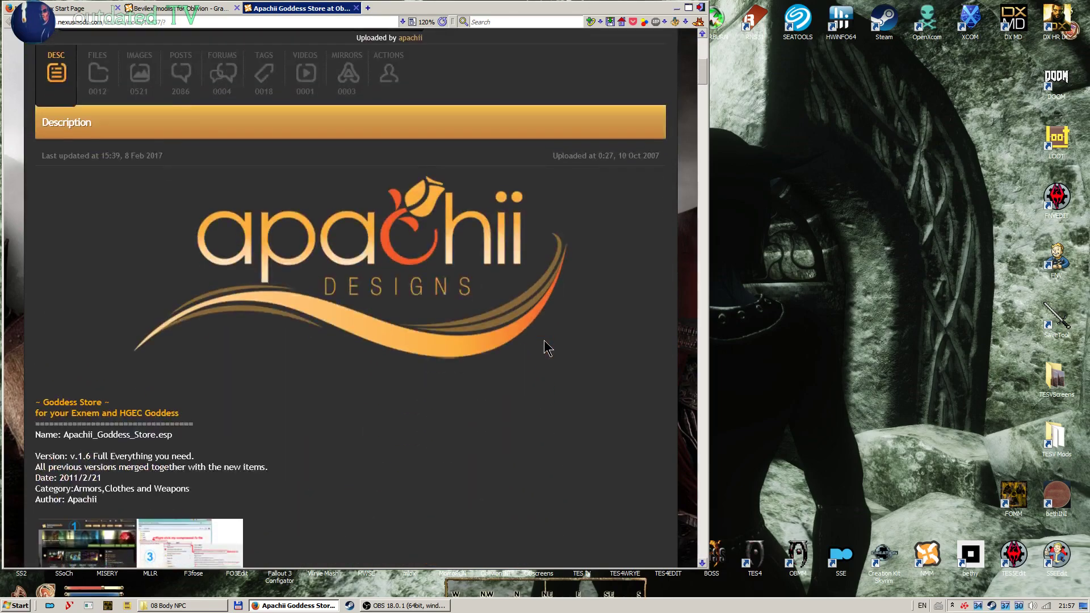
{"action": "scroll", "coordinate": [545, 348], "scroll_direction": "down", "scroll_amount": 10}
{"action": "scroll", "coordinate": [545, 347], "scroll_direction": "up", "scroll_amount": 4}
{"action": "scroll", "coordinate": [546, 347], "scroll_direction": "down", "scroll_amount": 9}
{"action": "scroll", "coordinate": [545, 348], "scroll_direction": "down", "scroll_amount": 15}
{"action": "scroll", "coordinate": [546, 347], "scroll_direction": "down", "scroll_amount": 6}
{"action": "scroll", "coordinate": [546, 348], "scroll_direction": "up", "scroll_amount": 20}
{"action": "scroll", "coordinate": [545, 347], "scroll_direction": "up", "scroll_amount": 15}
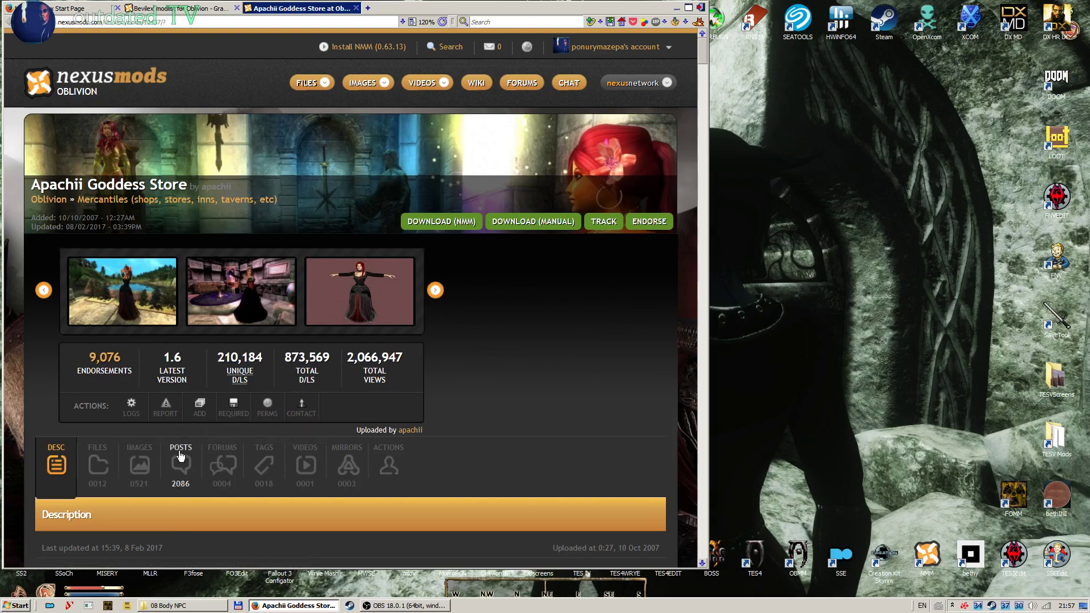
{"action": "scroll", "coordinate": [525, 400], "scroll_direction": "down", "scroll_amount": 3}
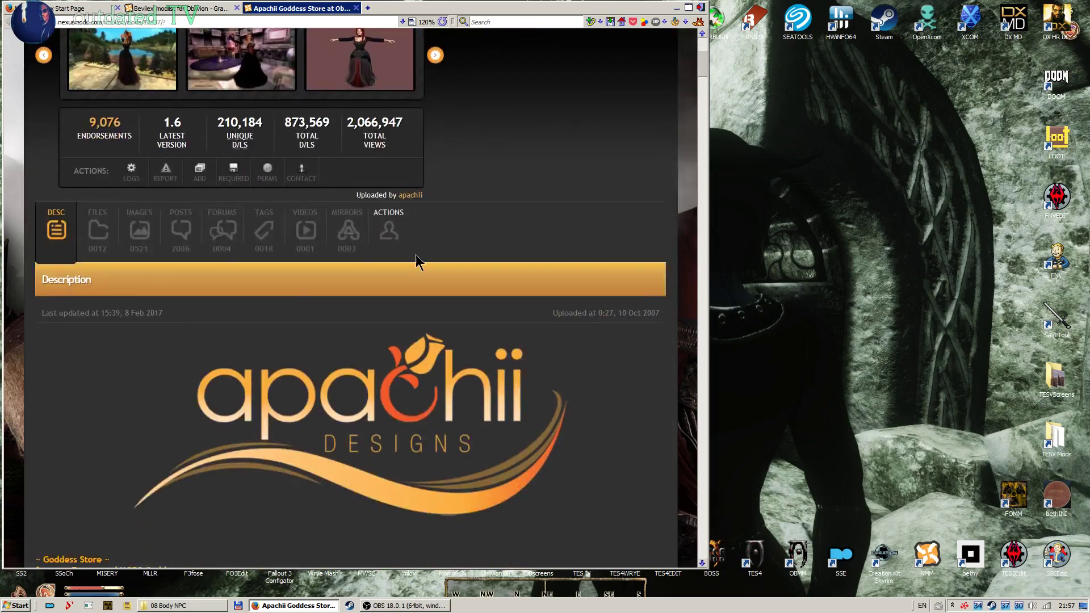
List the Apachii Goddess Store's v1.6 main file and optional 7z file on Nexus Mods
{"action": "left_click", "coordinate": [98, 233]}
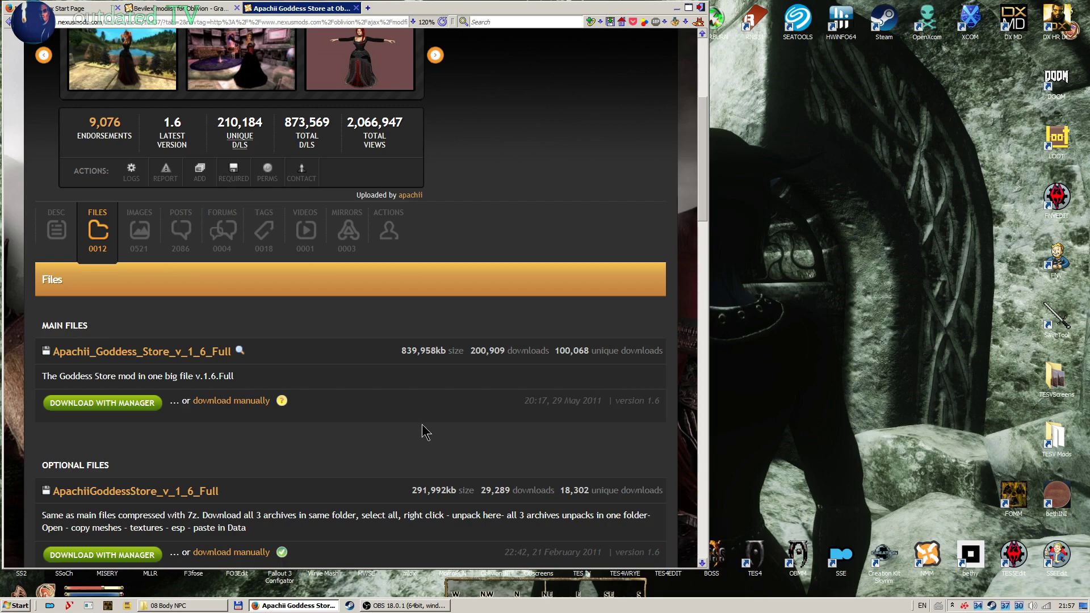
{"action": "scroll", "coordinate": [380, 415], "scroll_direction": "up", "scroll_amount": 4}
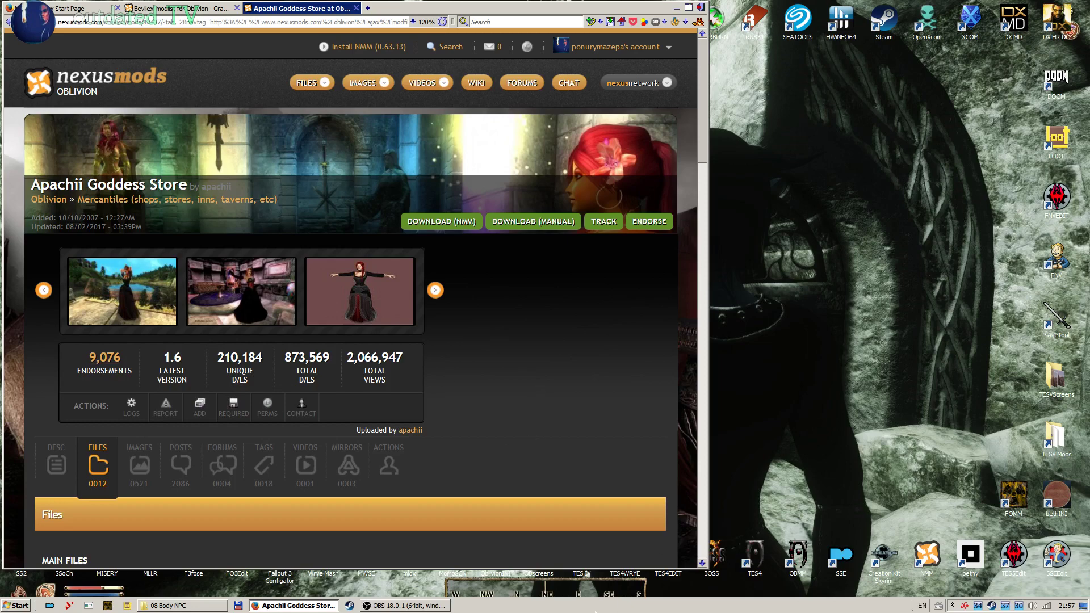
Check the 820 MB Apachii v1.6 7z archive in the 08 Body NPC folder, then show the desktop
{"action": "left_click", "coordinate": [225, 605]}
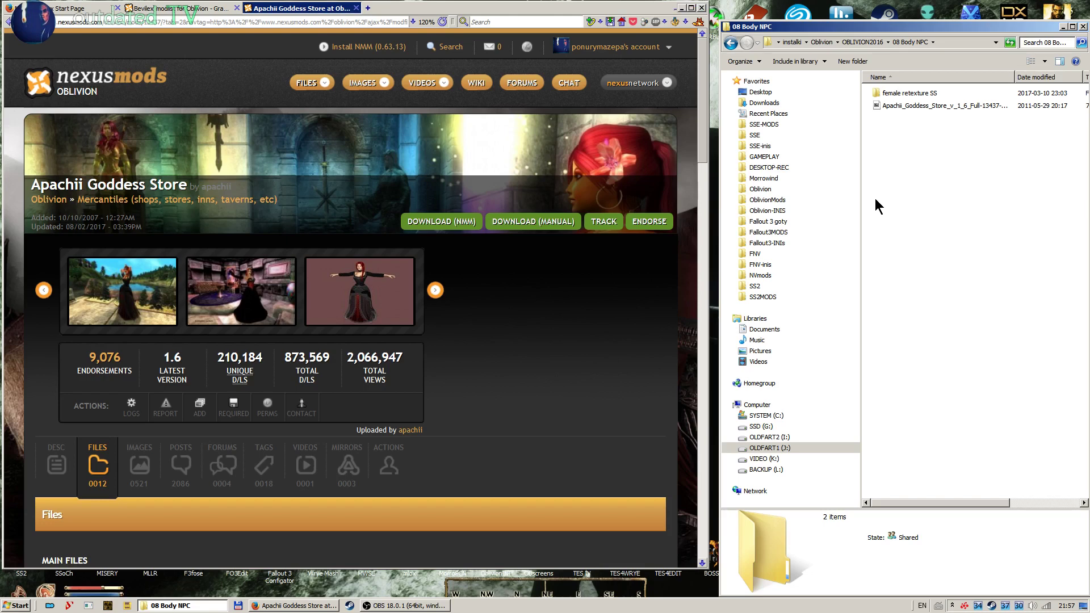
{"action": "left_click", "coordinate": [928, 109]}
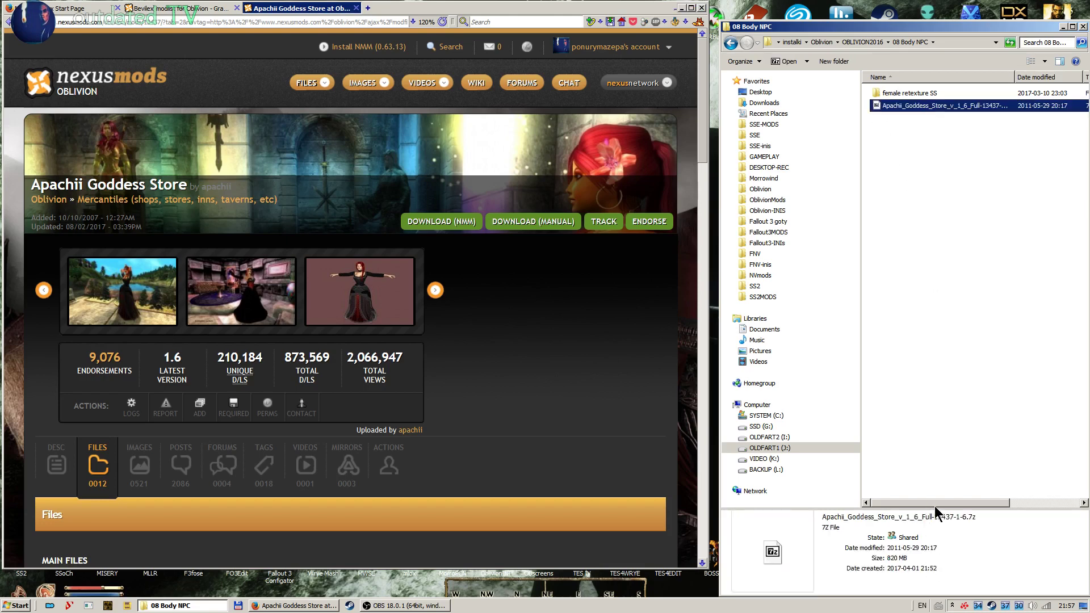
{"action": "left_click_drag", "start_coordinate": [935, 506], "coordinate": [1038, 499]}
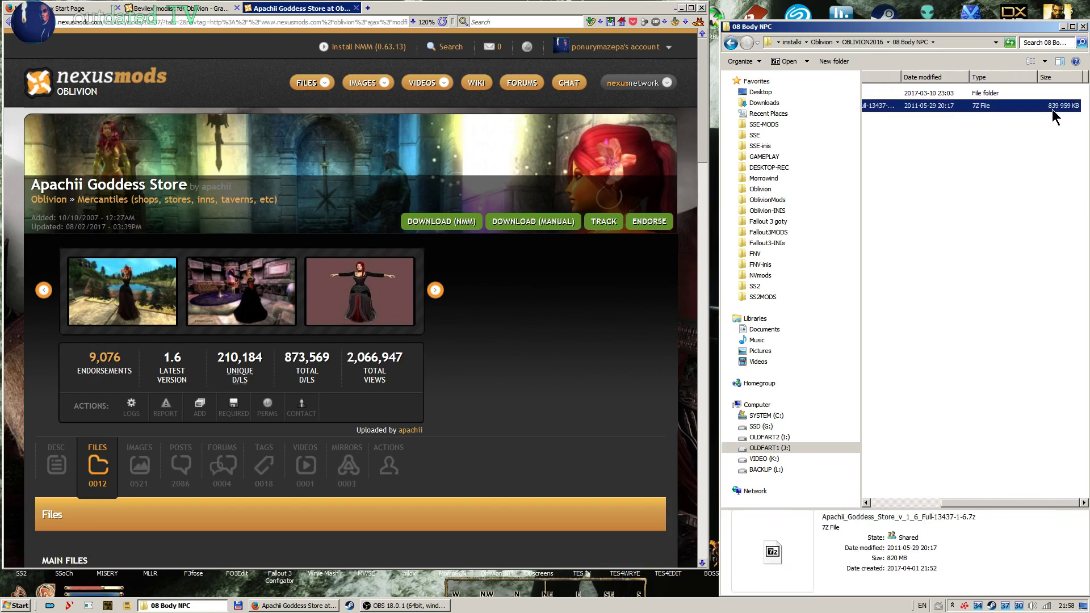
{"action": "left_click_drag", "start_coordinate": [1012, 502], "coordinate": [897, 504]}
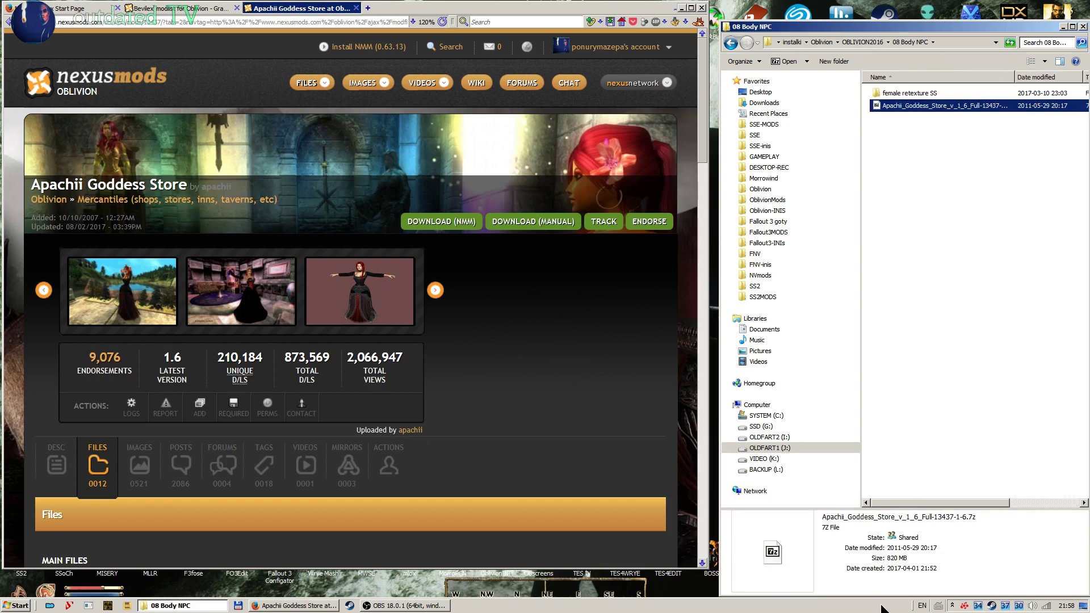
{"action": "left_click", "coordinate": [1083, 607]}
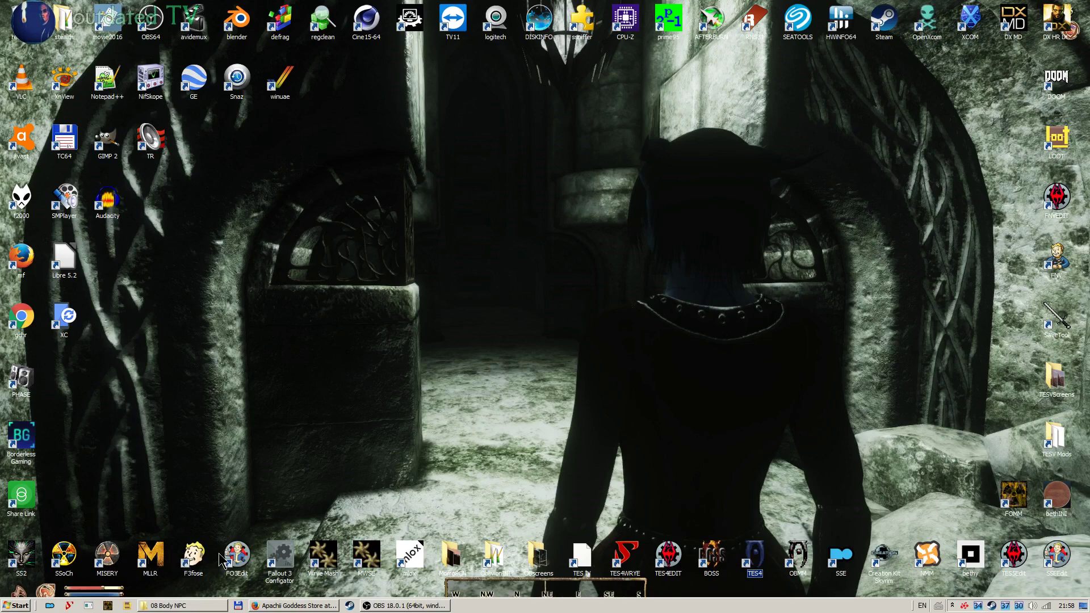
Launch Wrye Bash from the TES4WRYE shortcut and size it to sit beside the 08 Body NPC folder
{"action": "double_click", "coordinate": [625, 555]}
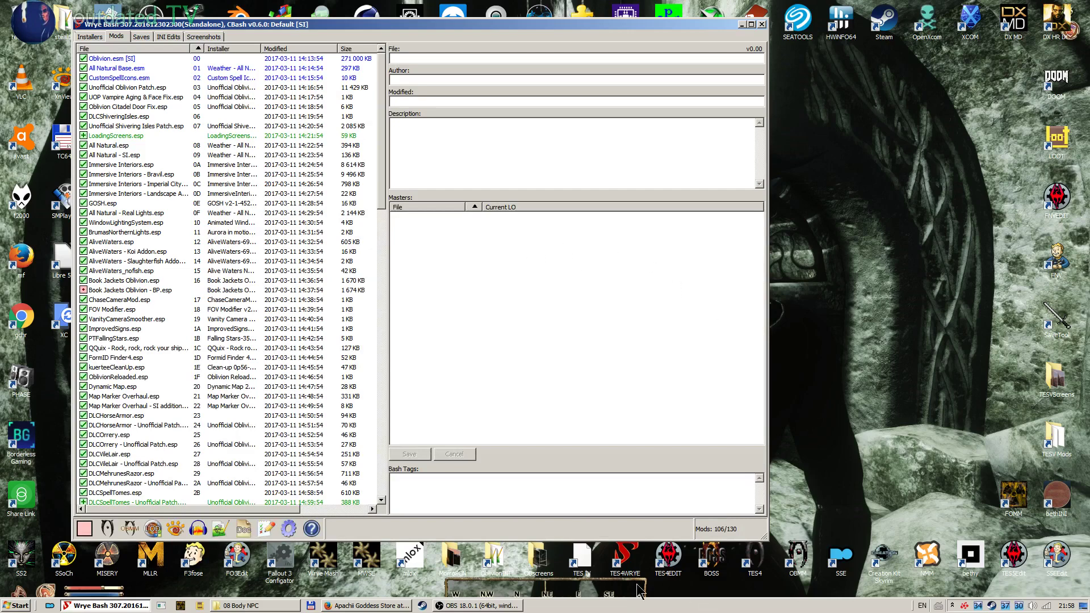
{"action": "left_click", "coordinate": [225, 606]}
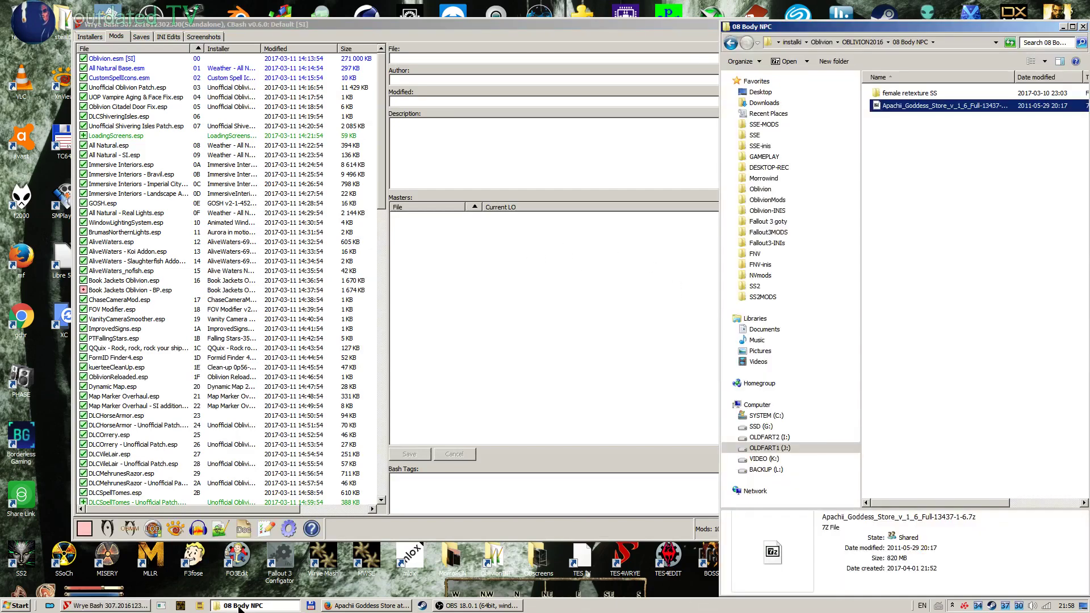
{"action": "left_click", "coordinate": [653, 38]}
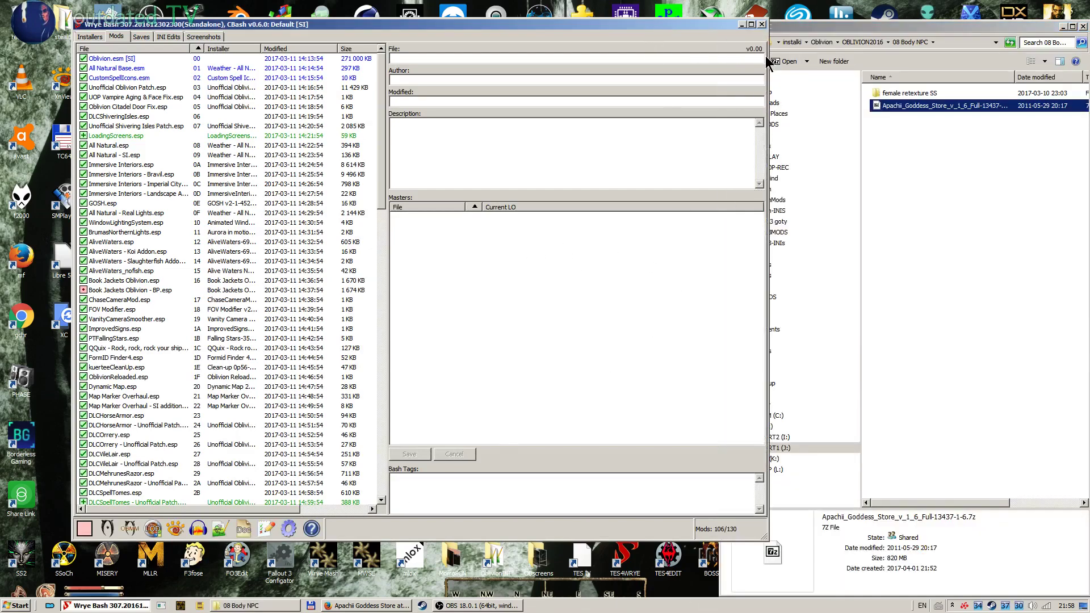
{"action": "left_click_drag", "start_coordinate": [679, 55], "coordinate": [679, 56]}
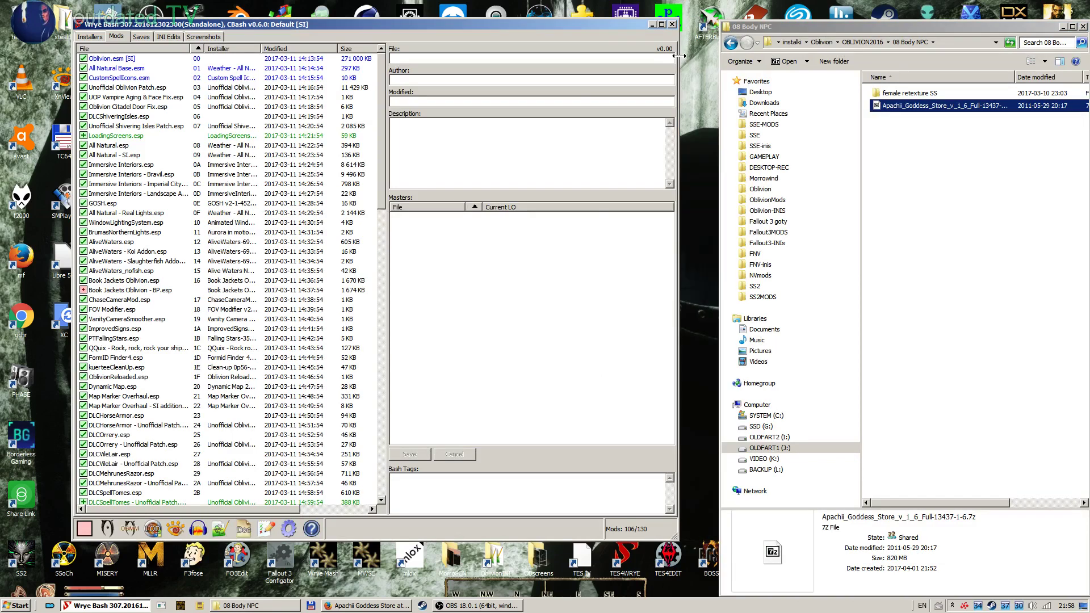
{"action": "left_click_drag", "start_coordinate": [692, 57], "coordinate": [708, 57]}
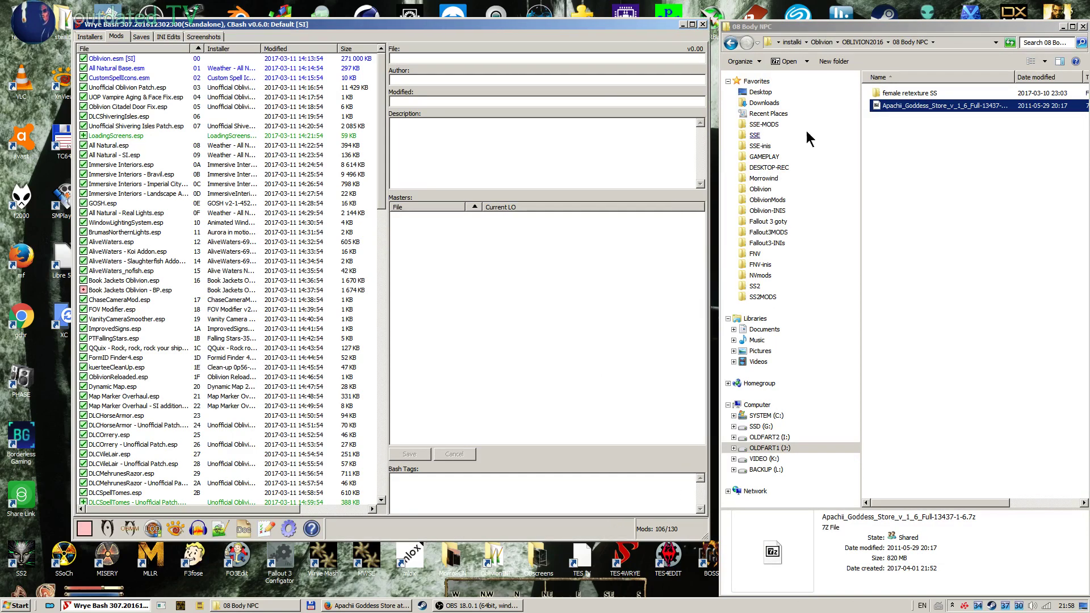
Open the Apachii archive in 7-Zip and check sizes of textures, Apachii_Goddess_Store.esp and the .mht readme
{"action": "double_click", "coordinate": [918, 107]}
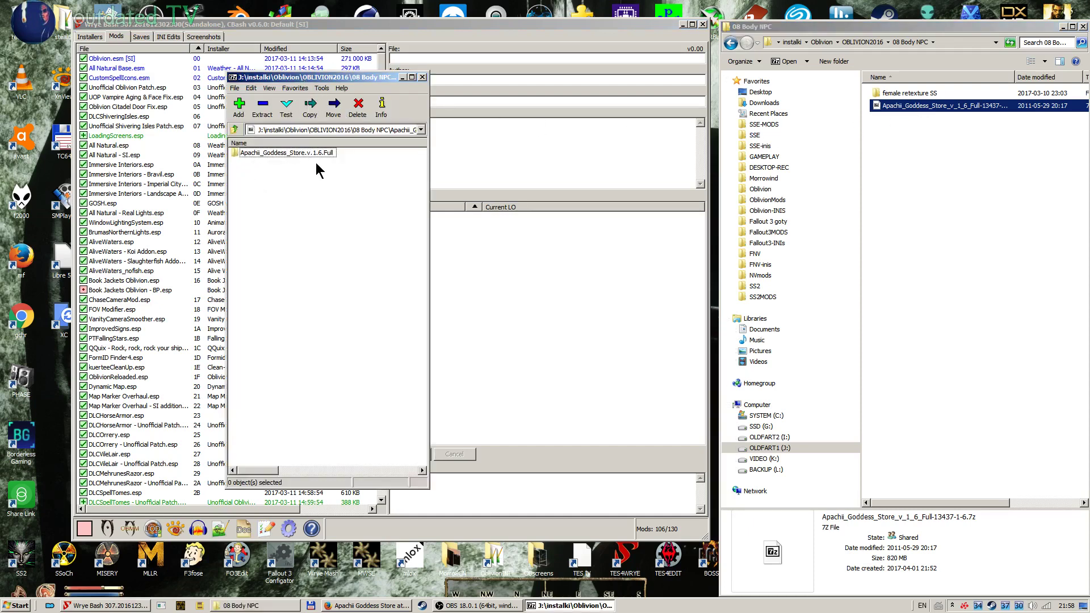
{"action": "double_click", "coordinate": [267, 151]}
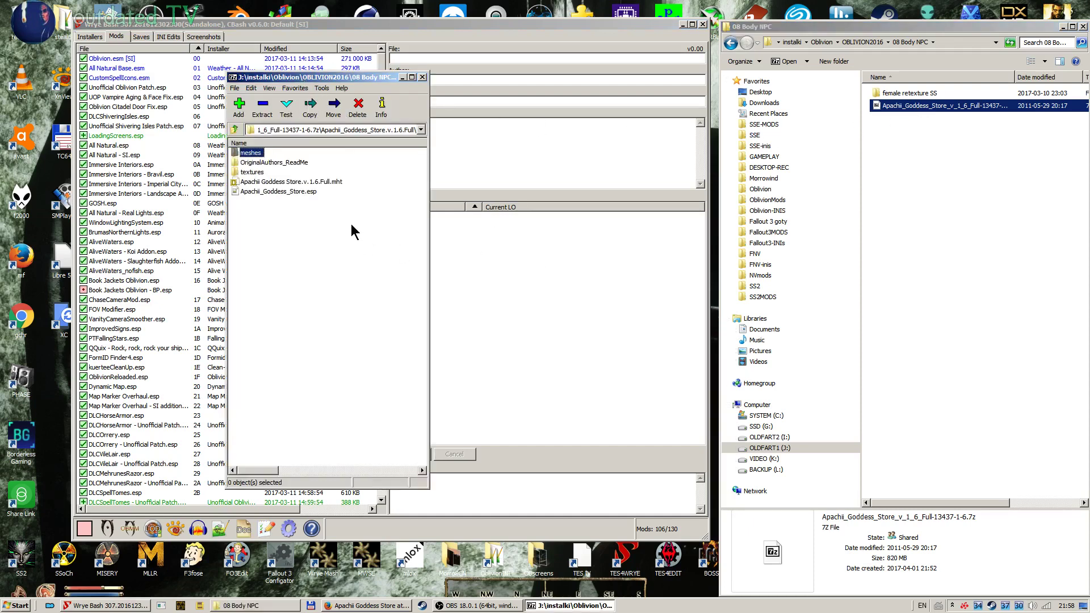
{"action": "left_click", "coordinate": [257, 173]}
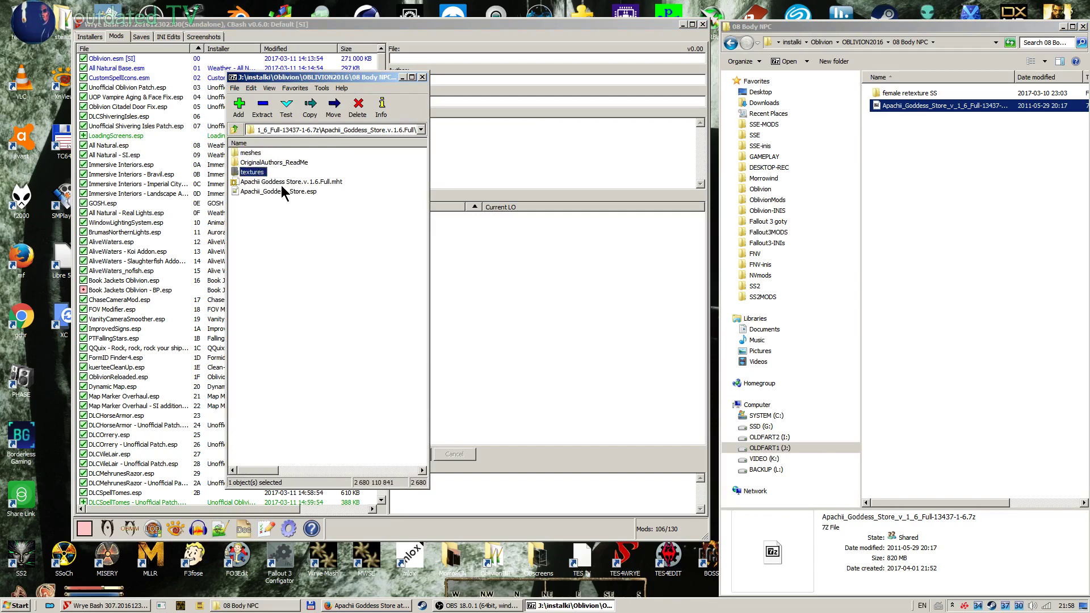
{"action": "left_click", "coordinate": [296, 192]}
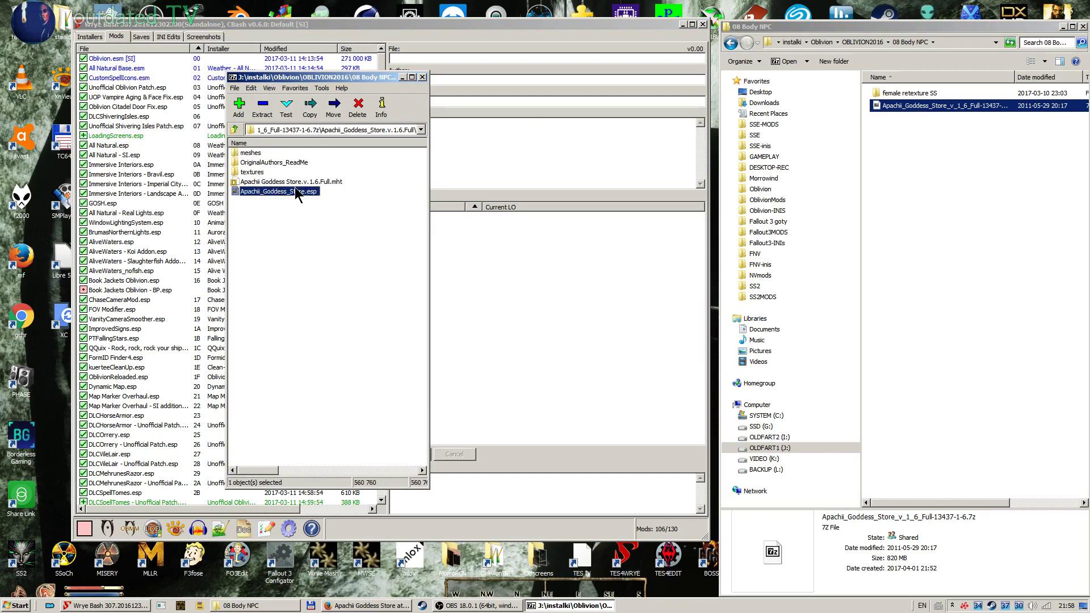
{"action": "left_click", "coordinate": [335, 182]}
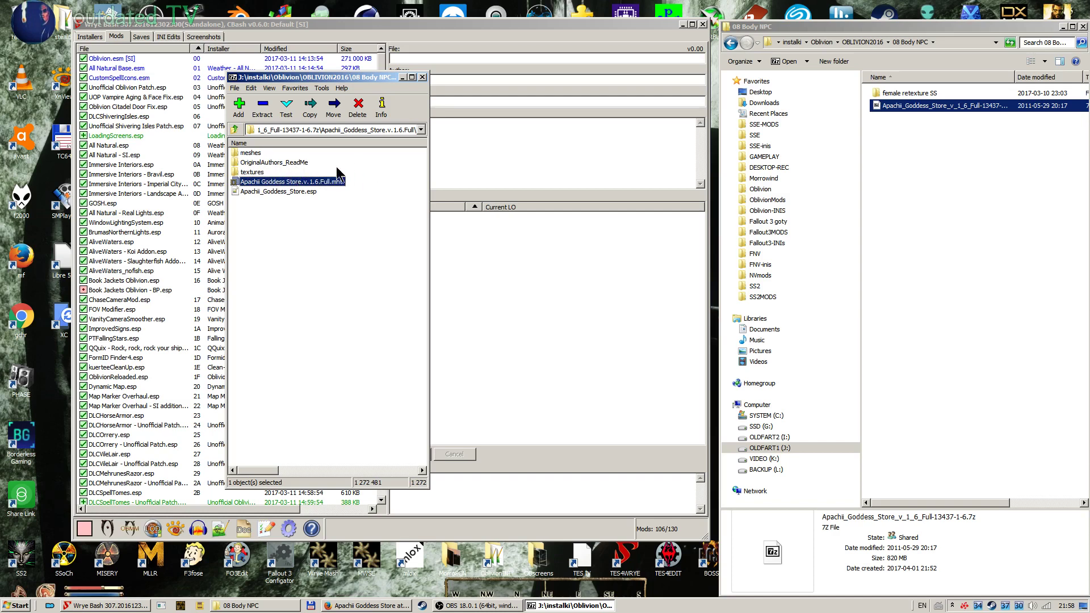
{"action": "left_click", "coordinate": [251, 154]}
{"action": "left_click", "coordinate": [253, 172]}
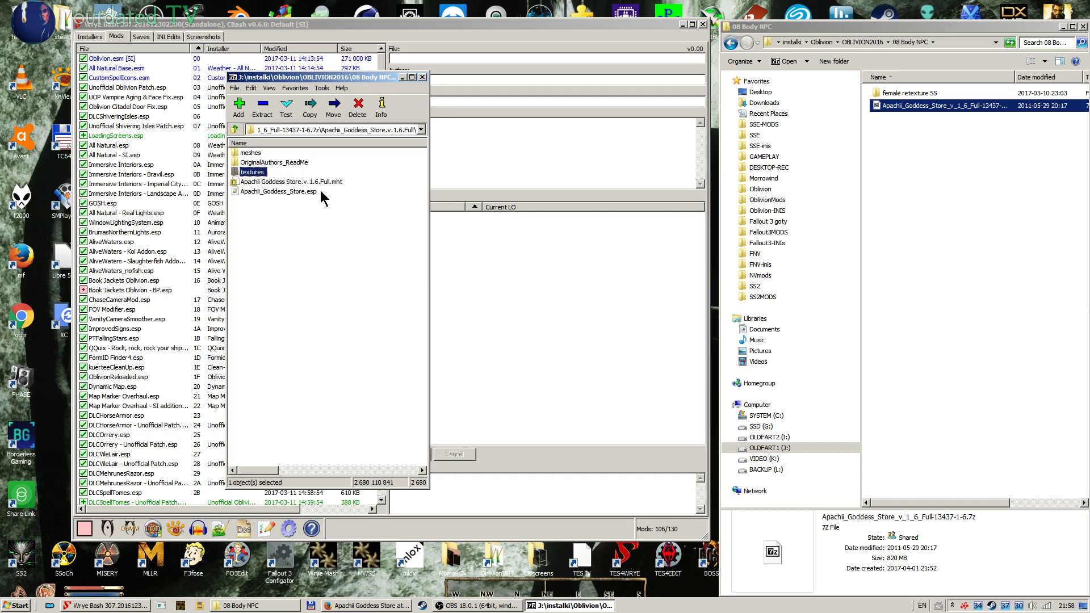
Browse the archive's meshes folder, looking inside its armor and clothes subfolders
{"action": "double_click", "coordinate": [250, 154]}
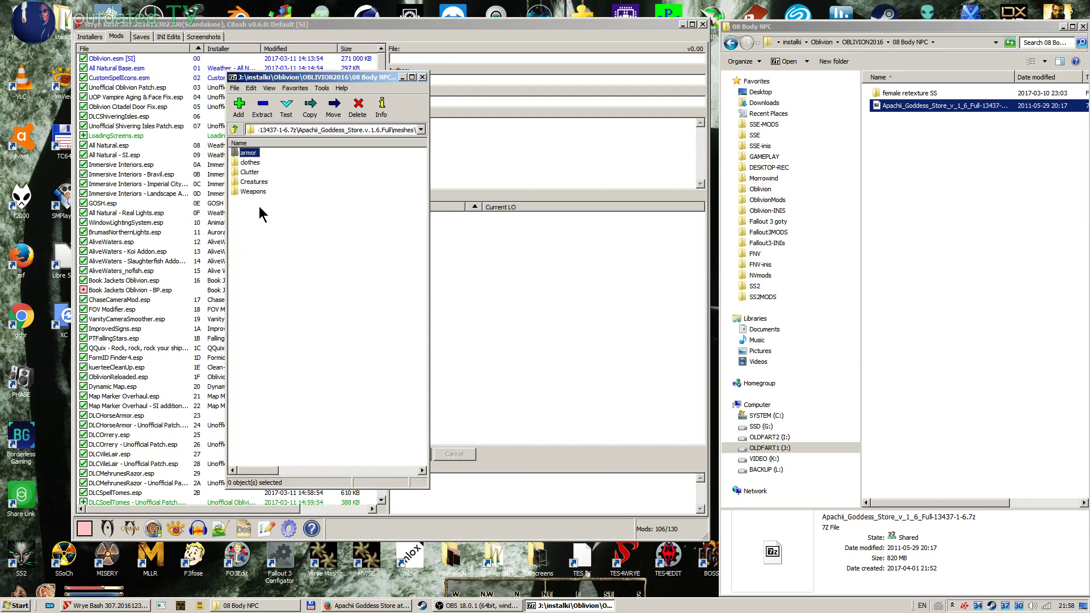
{"action": "double_click", "coordinate": [250, 153]}
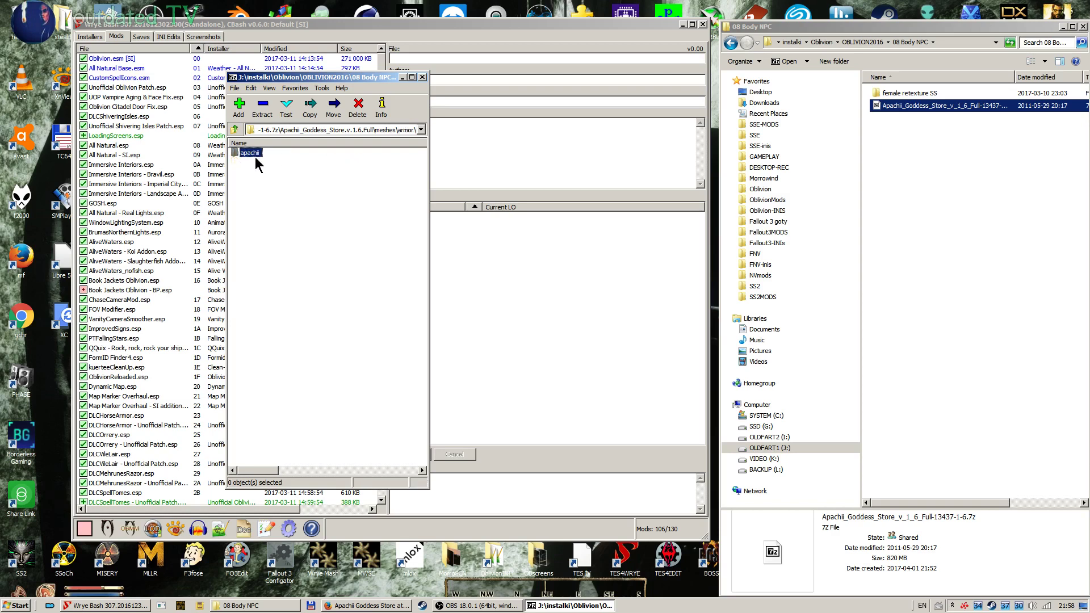
{"action": "left_click", "coordinate": [234, 130]}
{"action": "double_click", "coordinate": [254, 162]}
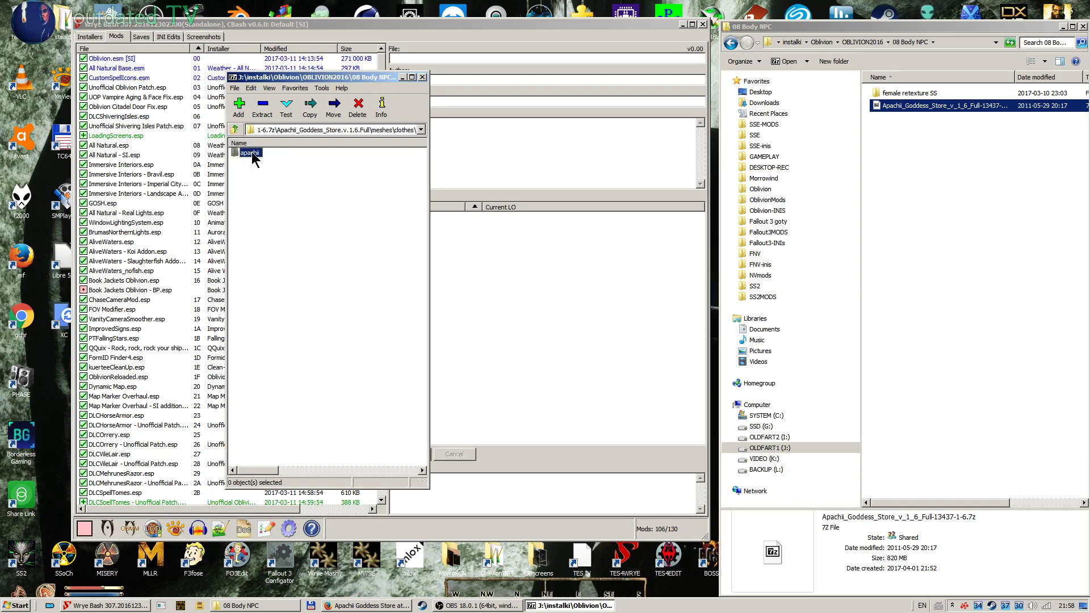
{"action": "left_click", "coordinate": [234, 130]}
{"action": "left_click", "coordinate": [234, 130]}
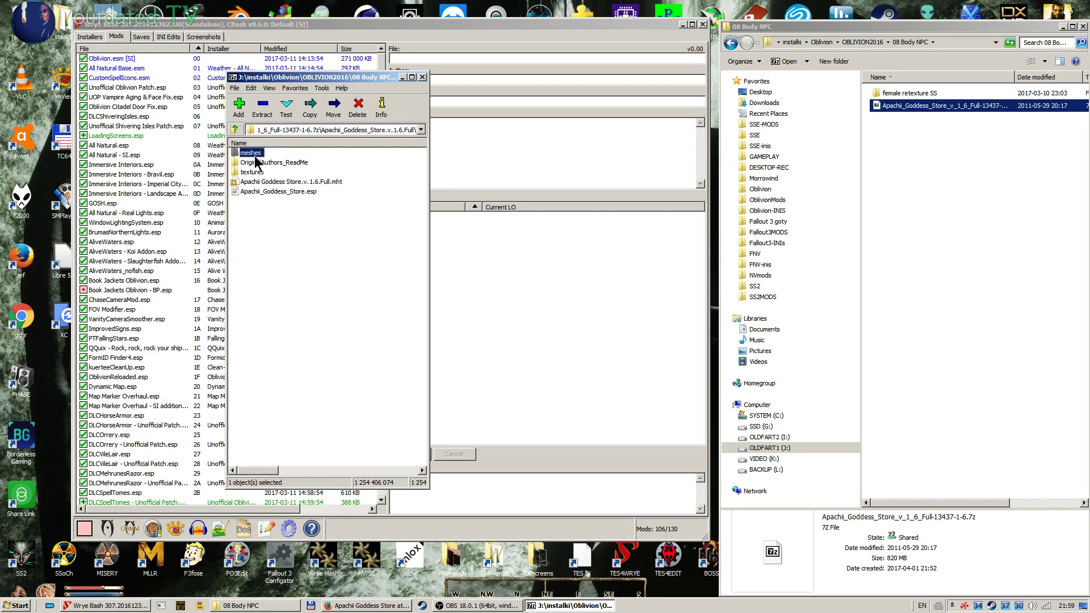
Browse the textures folder's apachii and menus subfolders, then close the 7-Zip window
{"action": "double_click", "coordinate": [254, 172]}
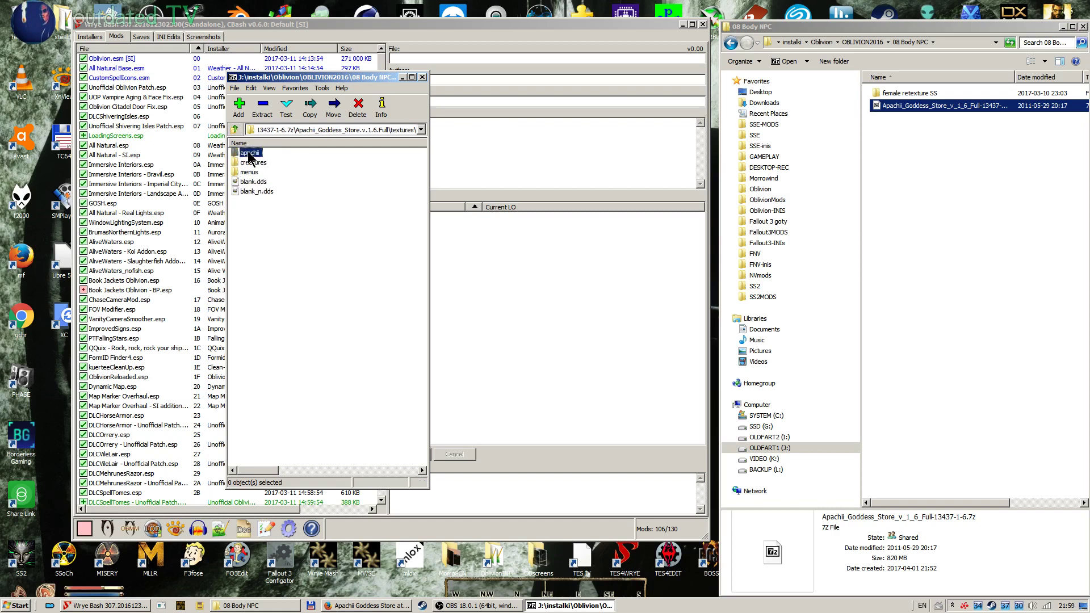
{"action": "double_click", "coordinate": [253, 154]}
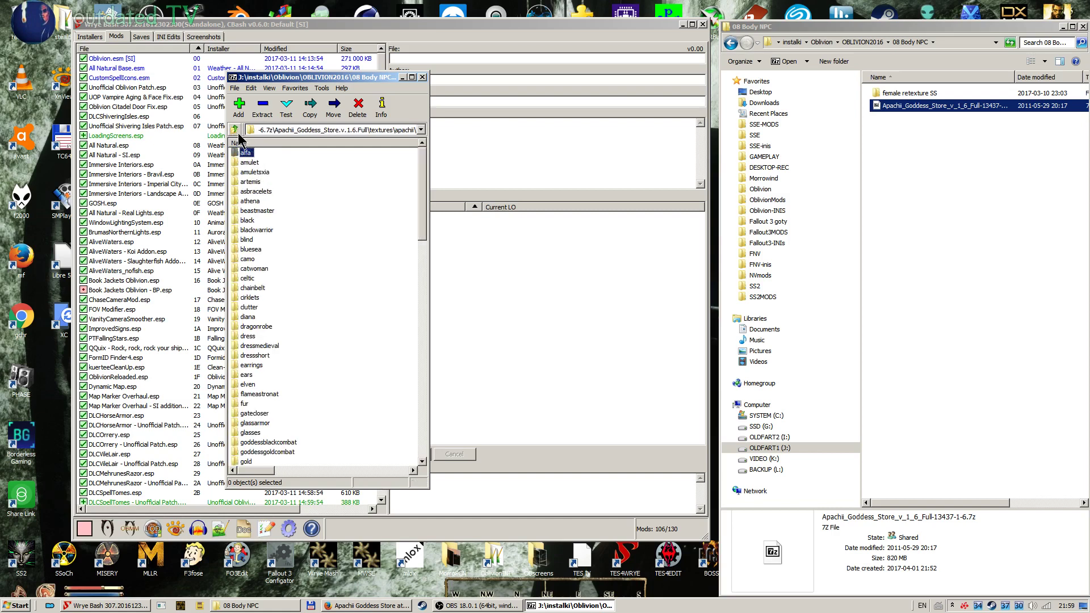
{"action": "key", "text": "BackSpace"}
{"action": "left_click", "coordinate": [254, 169]}
{"action": "left_click", "coordinate": [236, 130]}
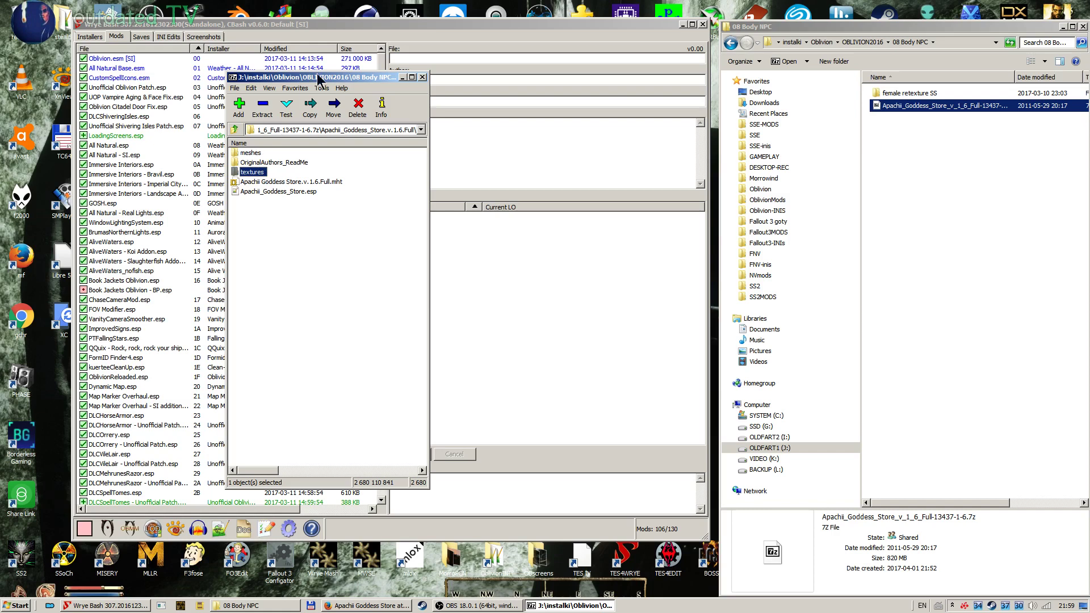
{"action": "left_click", "coordinate": [423, 78]}
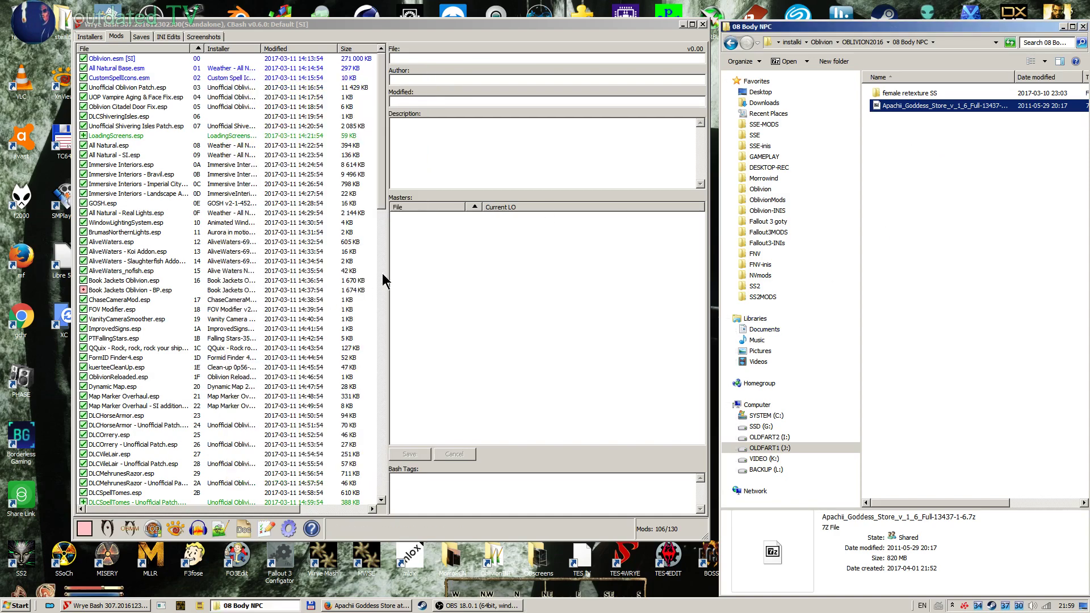
Bring Wrye Bash forward and show BrumasNorthernLights.esp details in the Mods list
{"action": "left_click", "coordinate": [230, 37]}
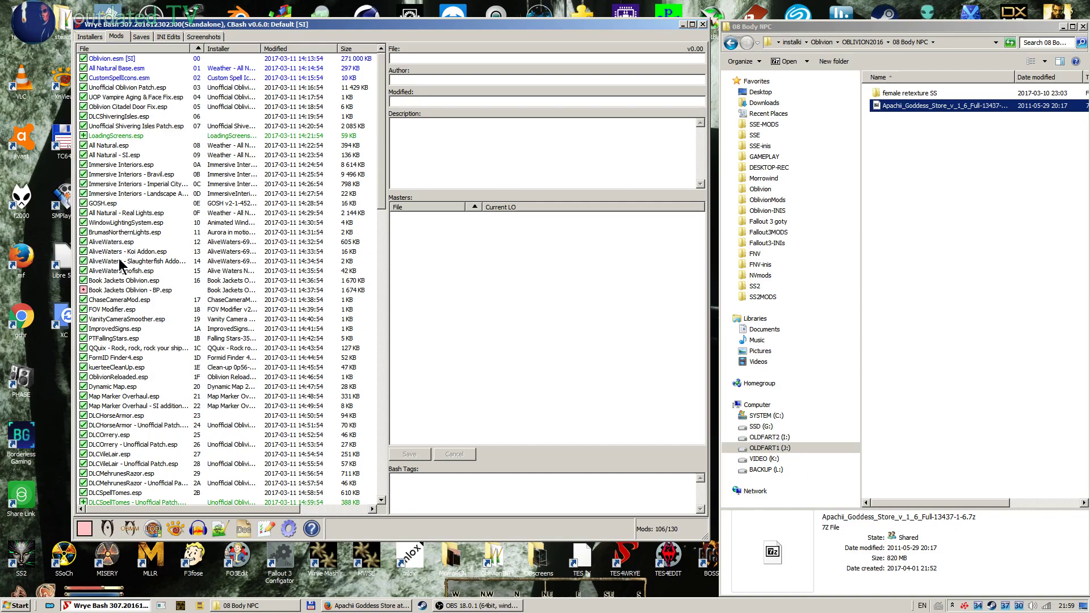
{"action": "left_click", "coordinate": [135, 233]}
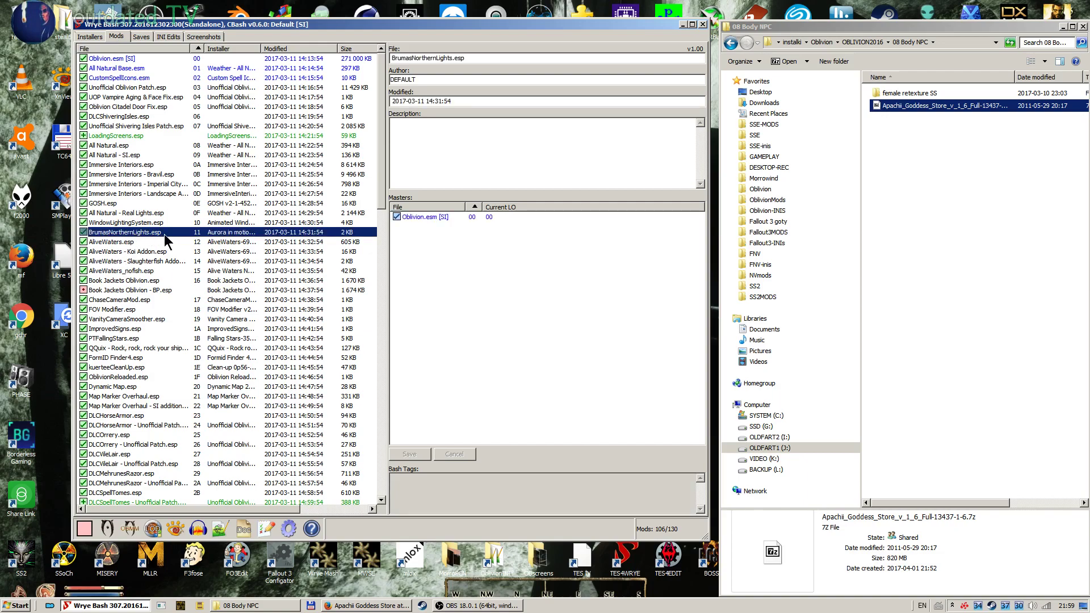
{"action": "left_click_drag", "start_coordinate": [382, 175], "coordinate": [406, 8]}
Show the Installers tab and scroll through its 195/197 packages from EngineBugFixes to ==Last==
{"action": "left_click", "coordinate": [90, 37]}
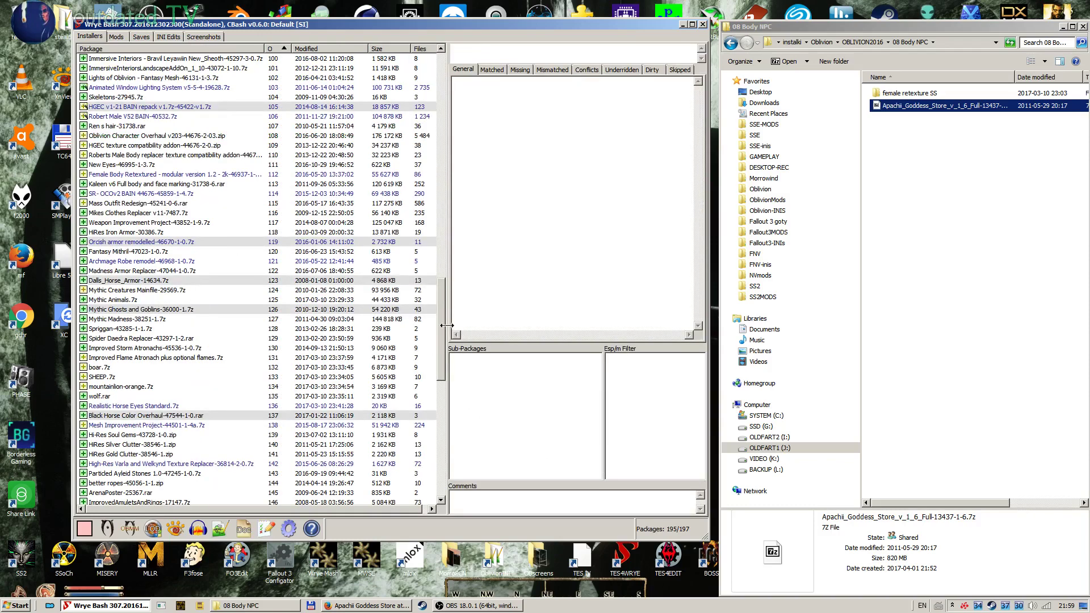
{"action": "left_click_drag", "start_coordinate": [441, 334], "coordinate": [460, 483]}
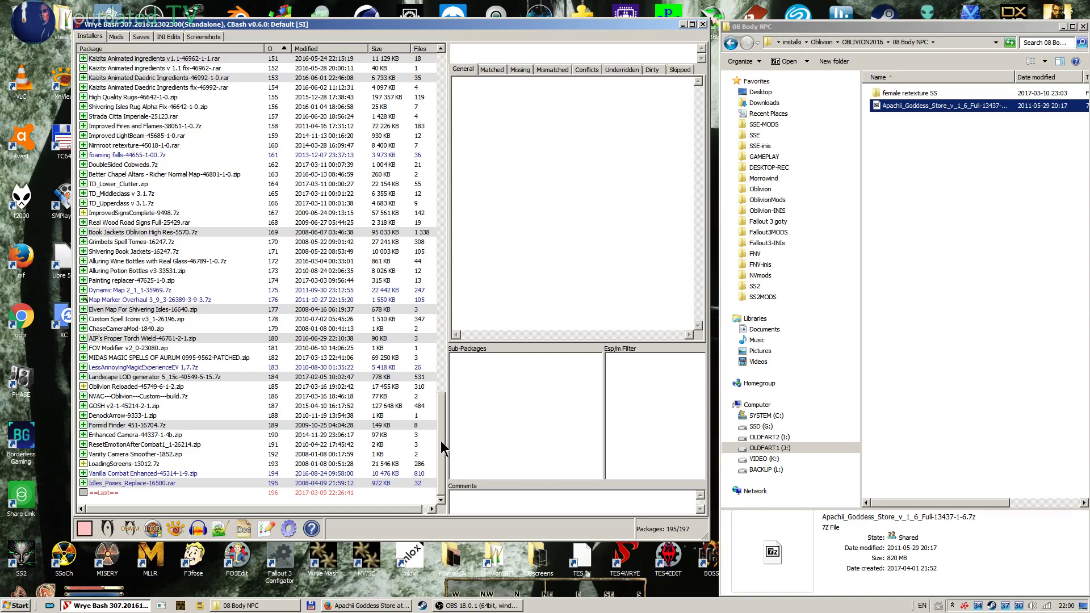
{"action": "left_click_drag", "start_coordinate": [442, 448], "coordinate": [461, 86]}
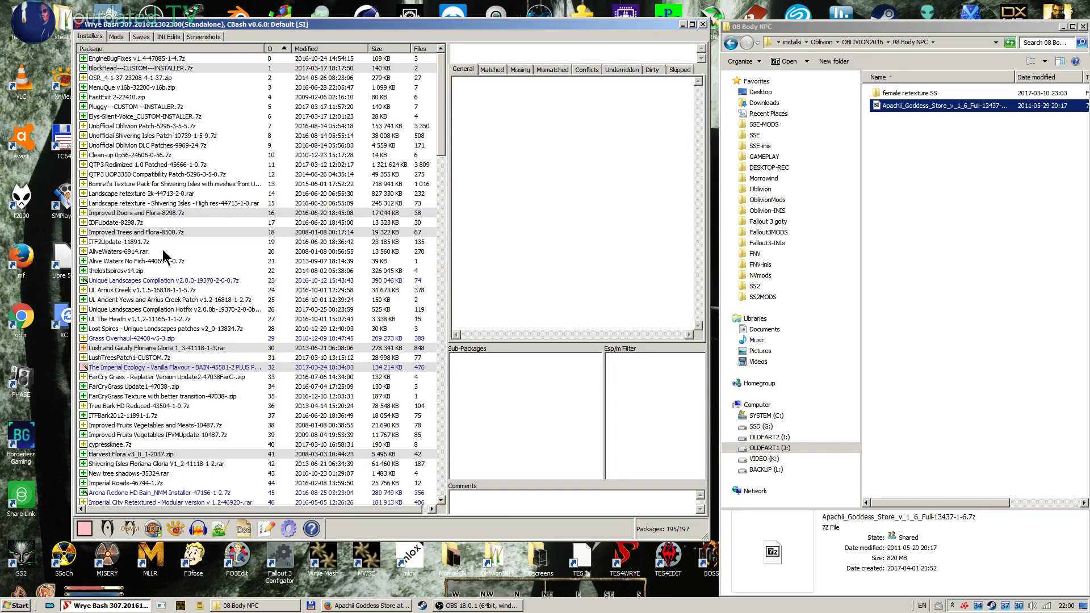